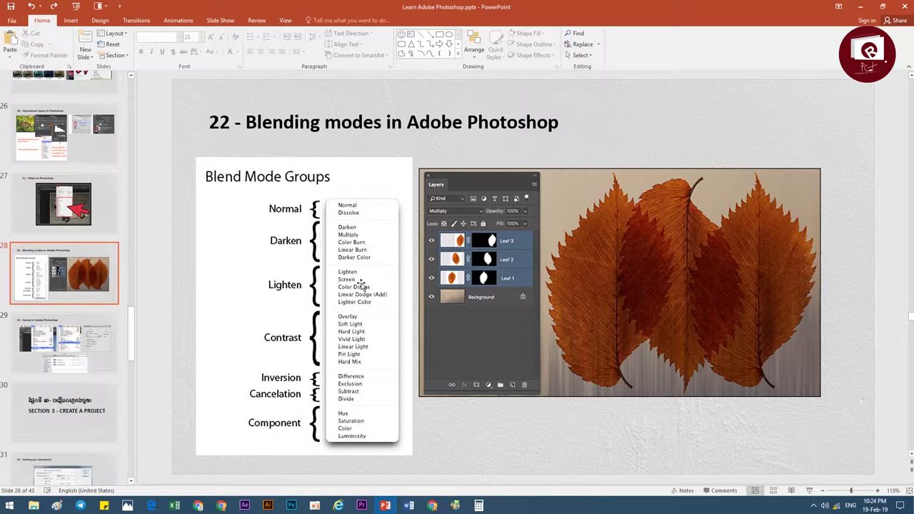
Bring up Photoshop's start screen and open Poster.jpg from the Recent files.
click(290, 505)
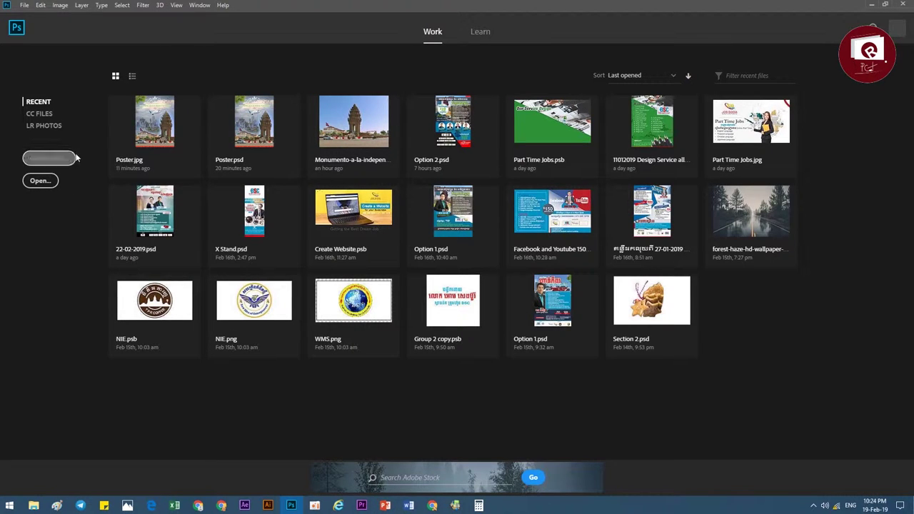
click(142, 123)
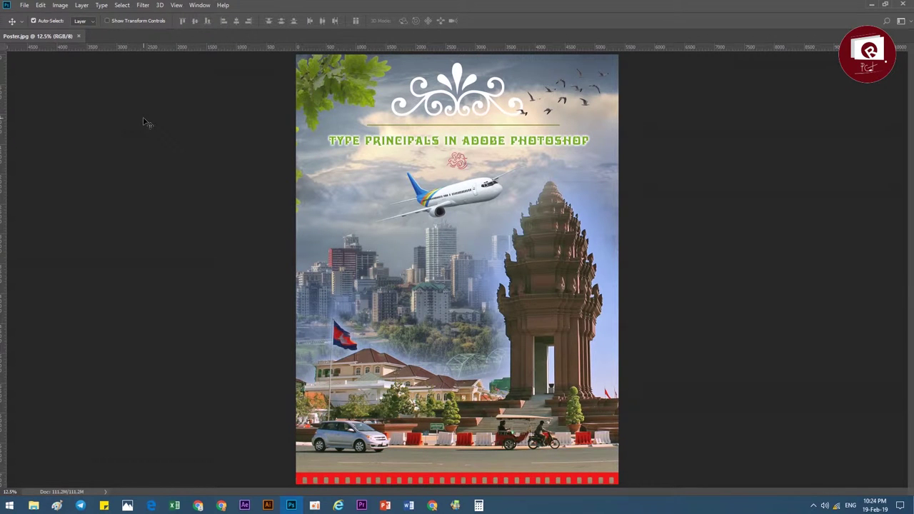
From the Light folder in File Explorer, drag 1 (7).jpg onto the Photoshop poster.
click(33, 506)
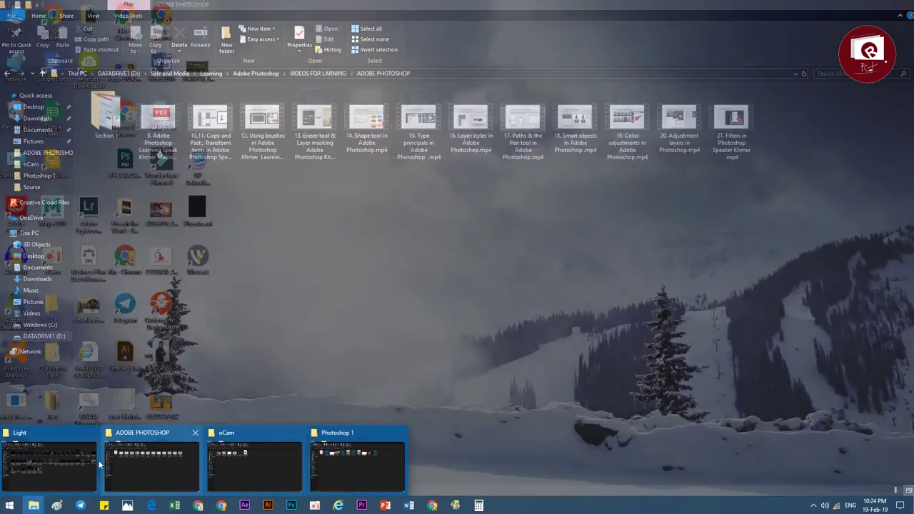
click(94, 464)
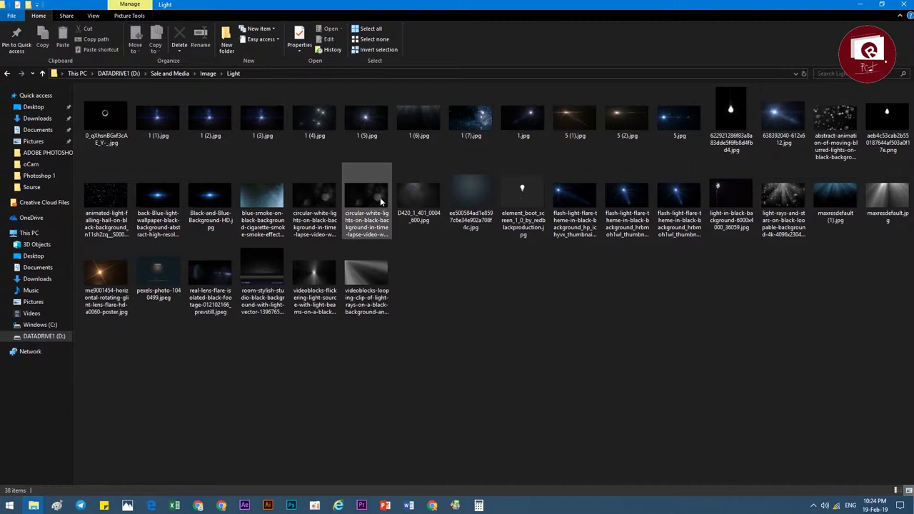
click(375, 287)
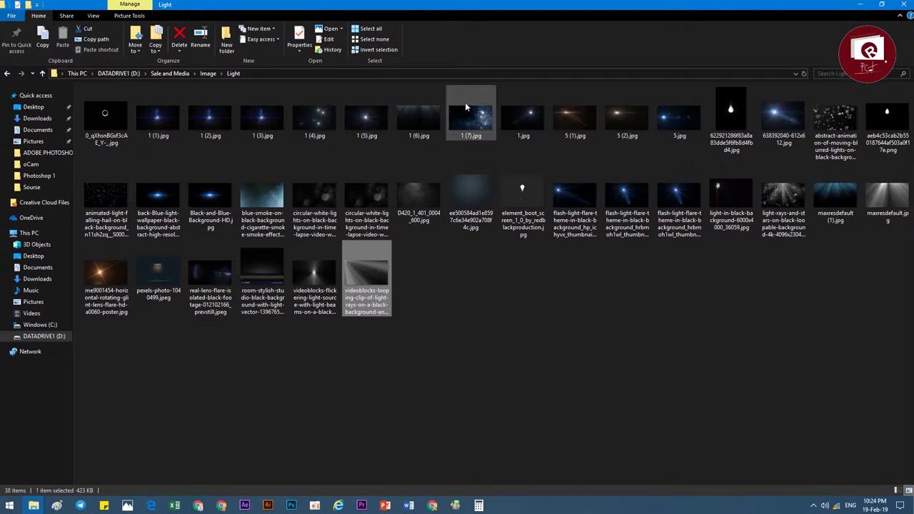
drag(465, 108, 296, 506)
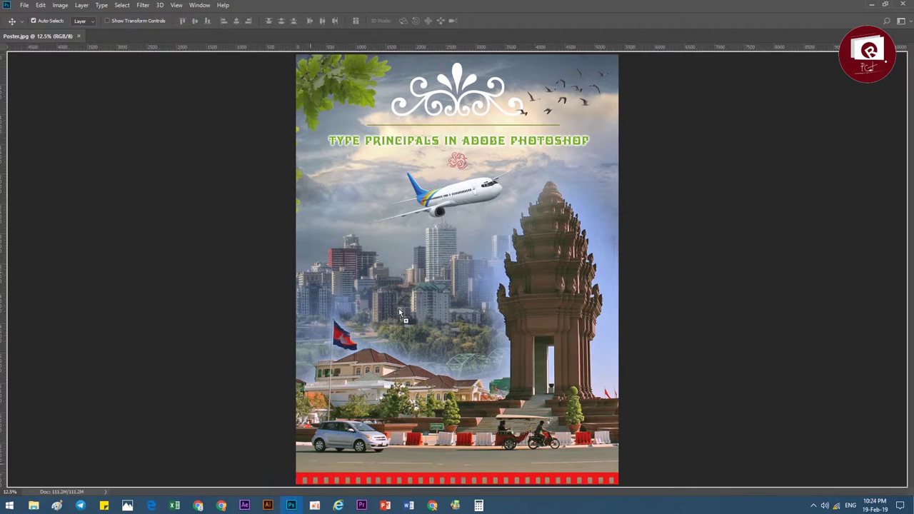
drag(296, 506, 419, 271)
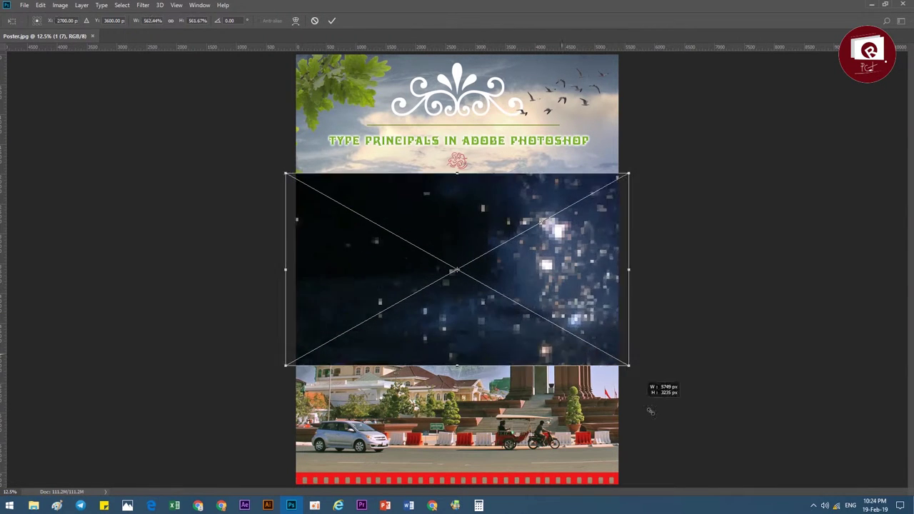
Enlarge the placed 1 (7) bokeh image, commit it, and move it up the poster.
drag(481, 284, 680, 395)
key(Return)
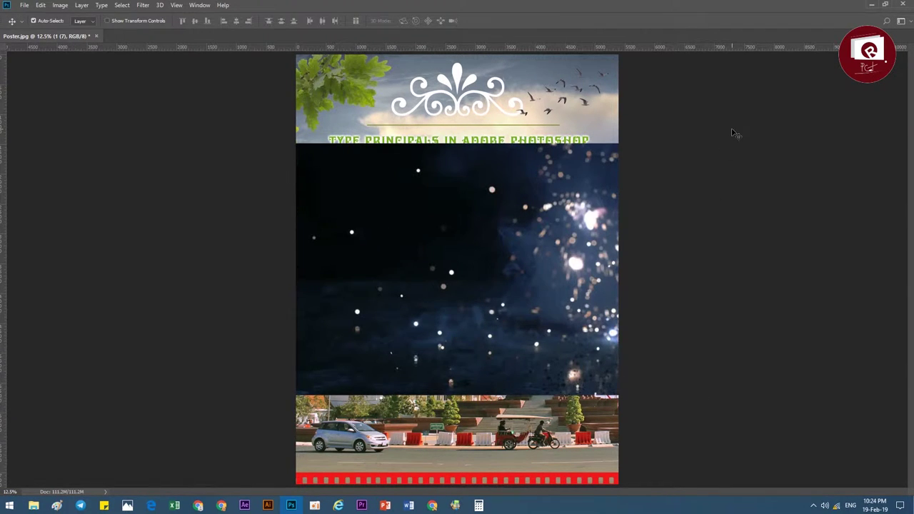
click(901, 21)
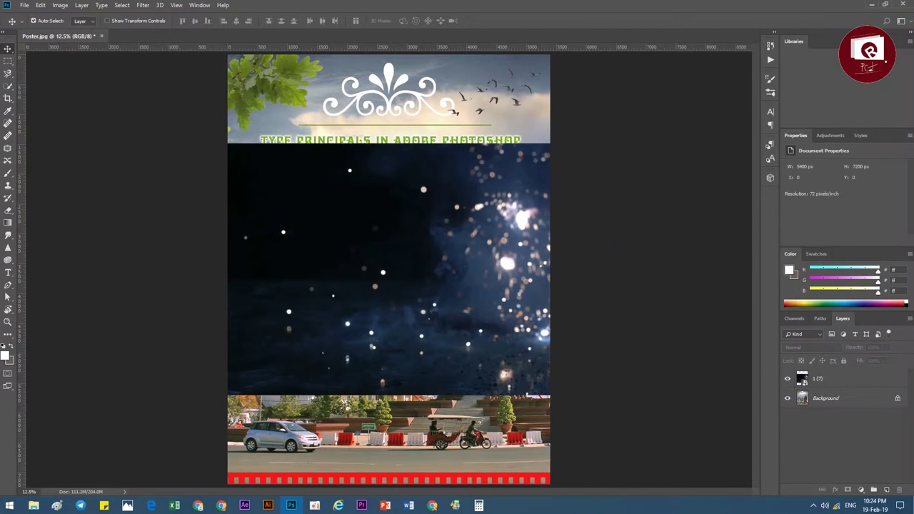
scroll(443, 227, down, 2)
drag(389, 274, 382, 228)
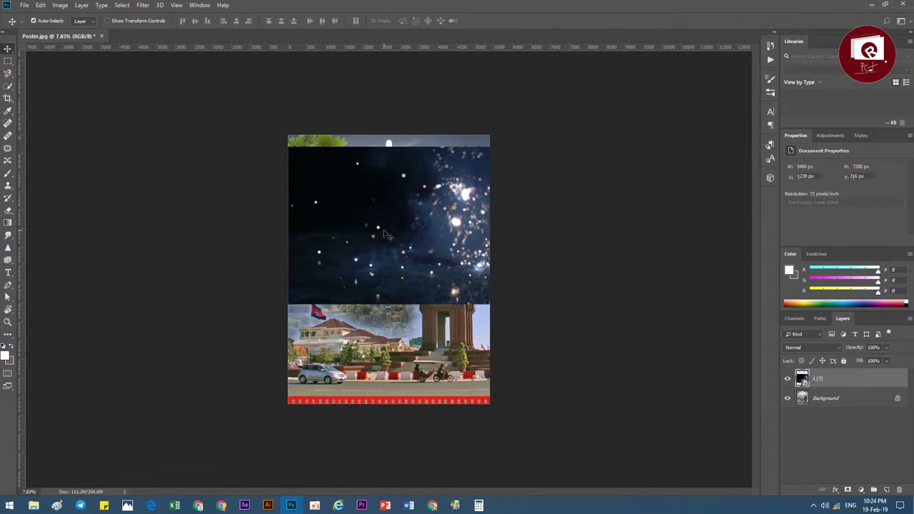
Rotate the bokeh layer -90° and stretch it to cover the whole poster.
key(ctrl+t)
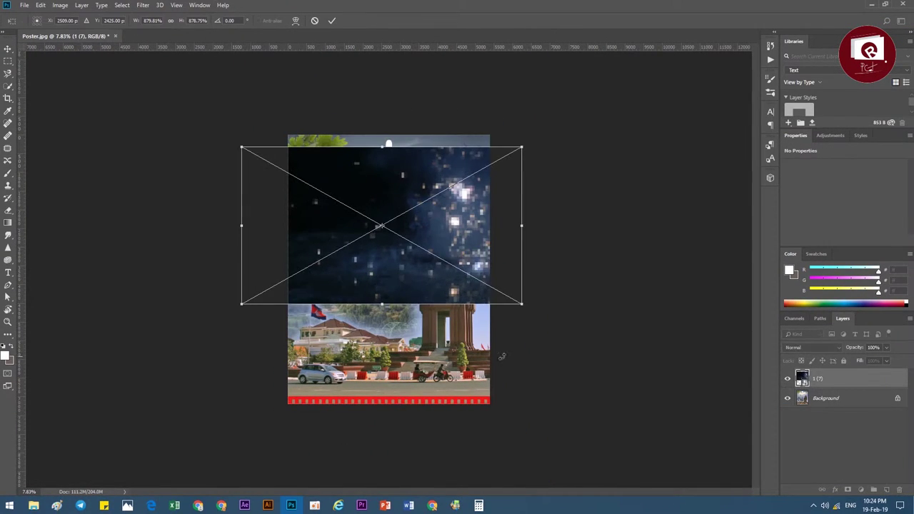
drag(500, 357, 441, 166)
drag(432, 222, 406, 265)
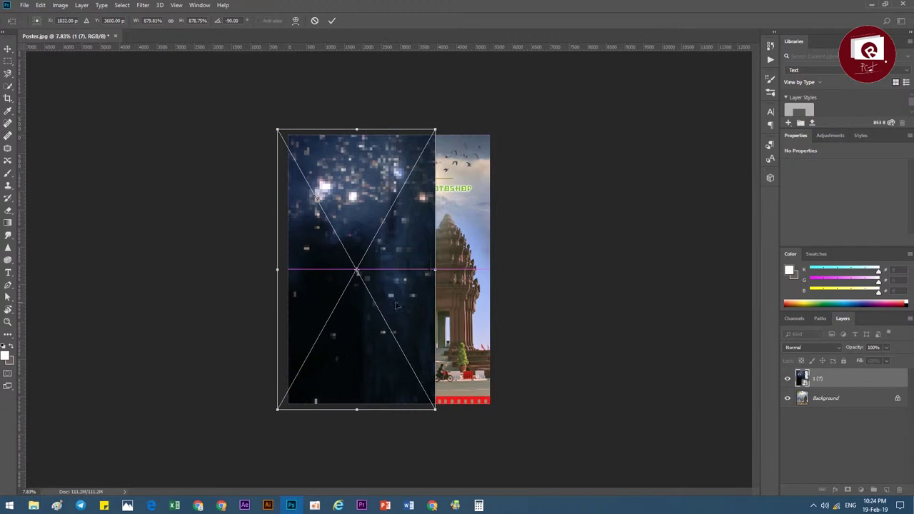
drag(436, 413, 540, 497)
click(332, 22)
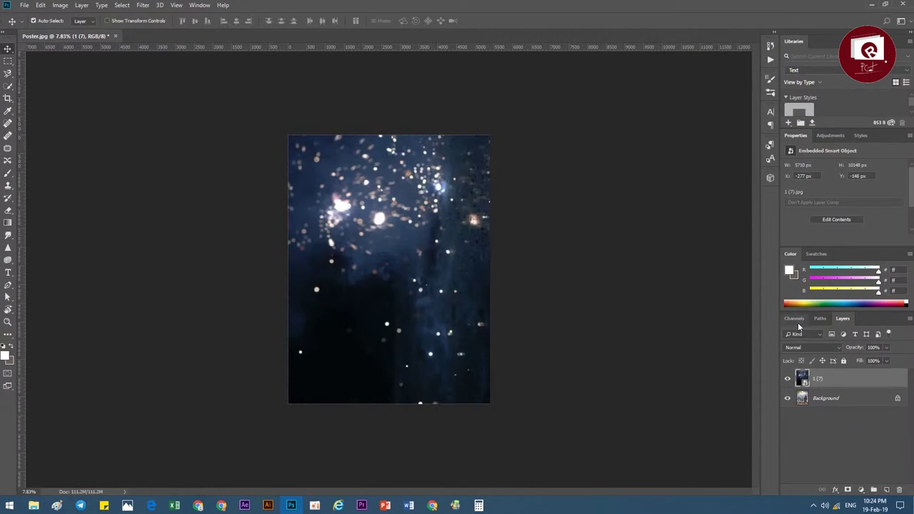
Try the Darken, Color Burn and Overlay blend modes on the bokeh layer.
click(817, 347)
click(817, 347)
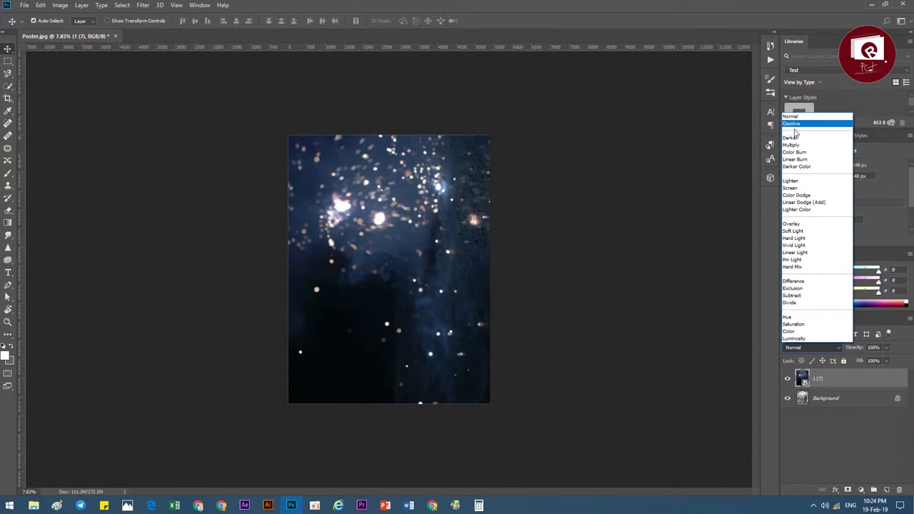
click(796, 138)
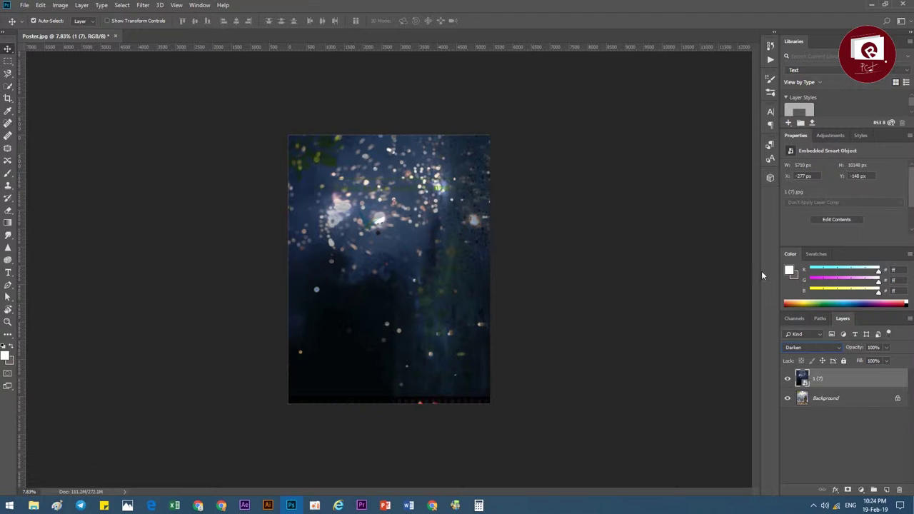
click(800, 348)
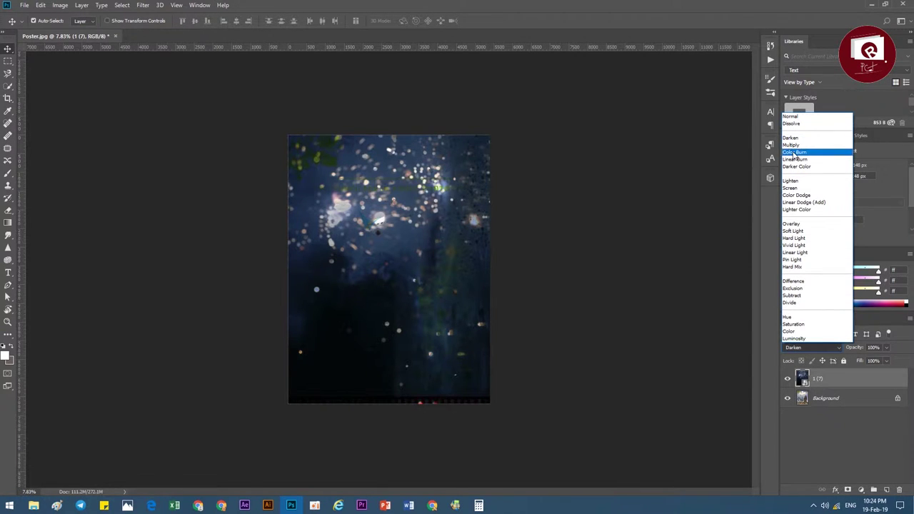
click(792, 155)
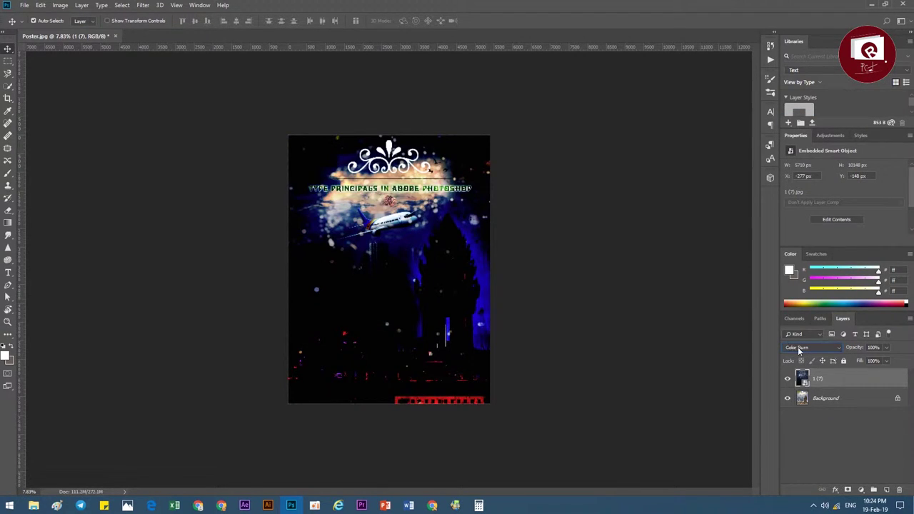
scroll(797, 348, down, 2)
scroll(798, 347, down, 1)
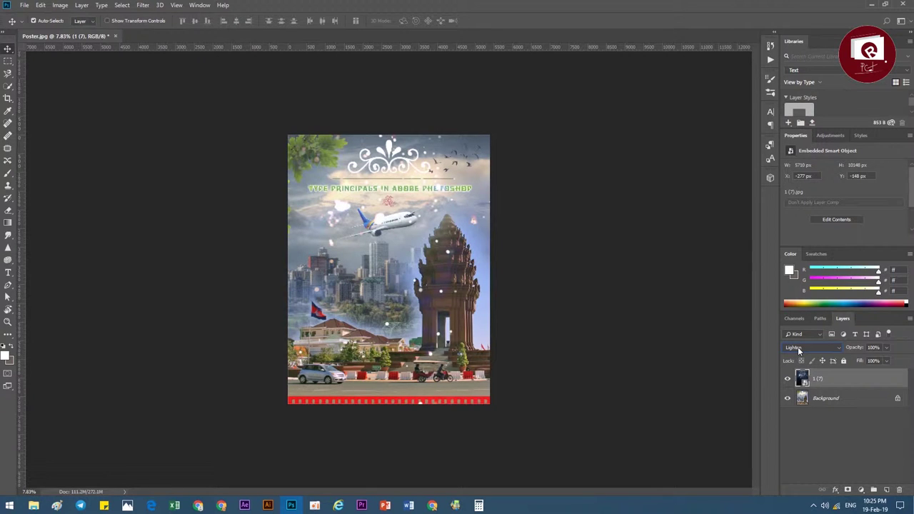
scroll(798, 347, down, 1)
scroll(797, 347, down, 2)
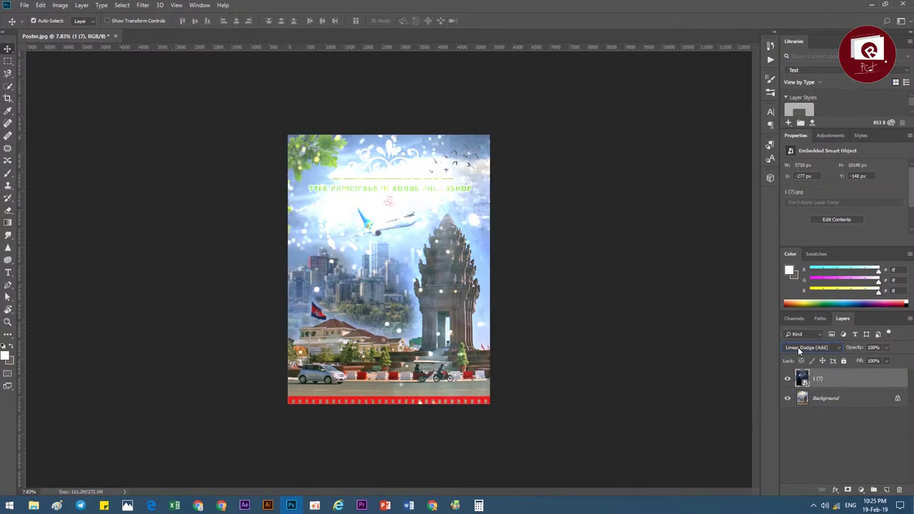
scroll(798, 347, down, 1)
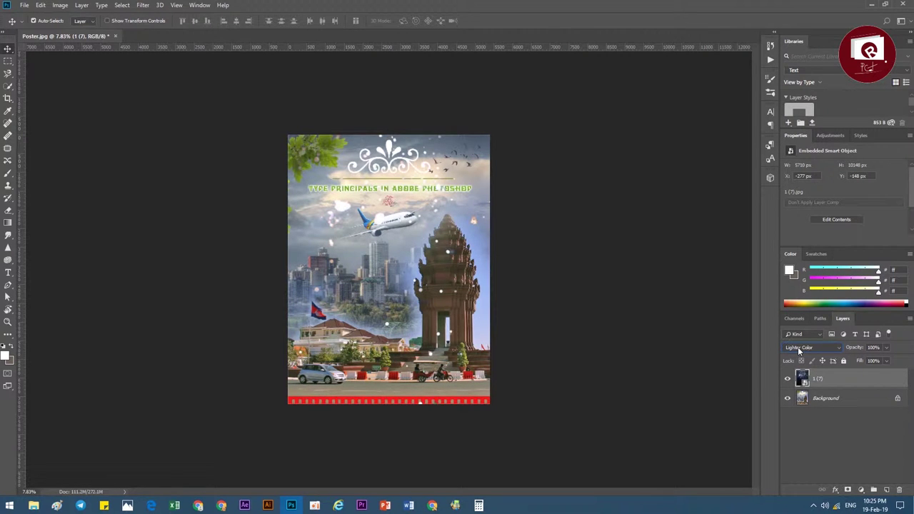
click(799, 348)
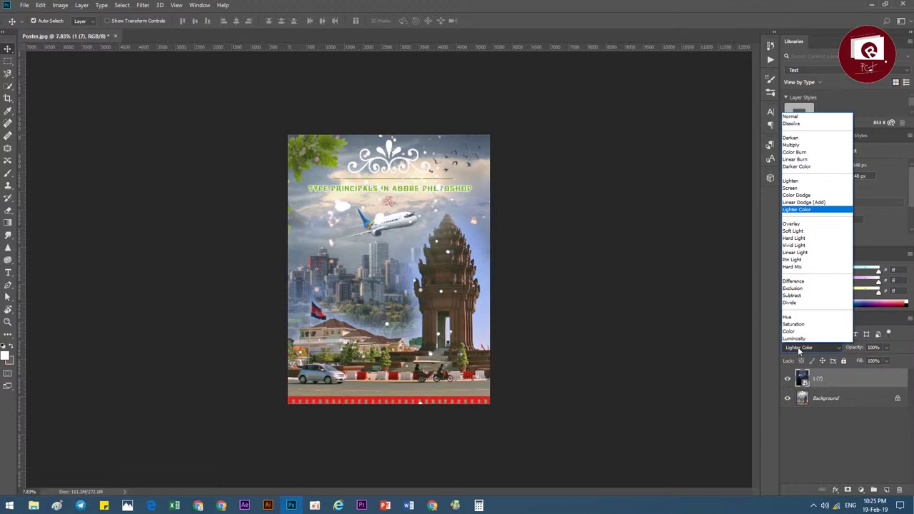
click(791, 224)
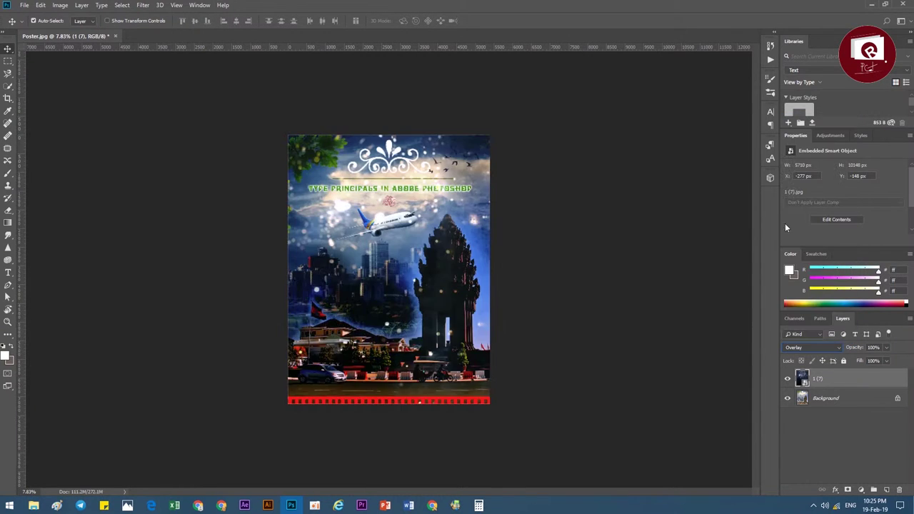
Try the Luminosity and Saturation blend modes on the bokeh layer.
scroll(799, 347, down, 1)
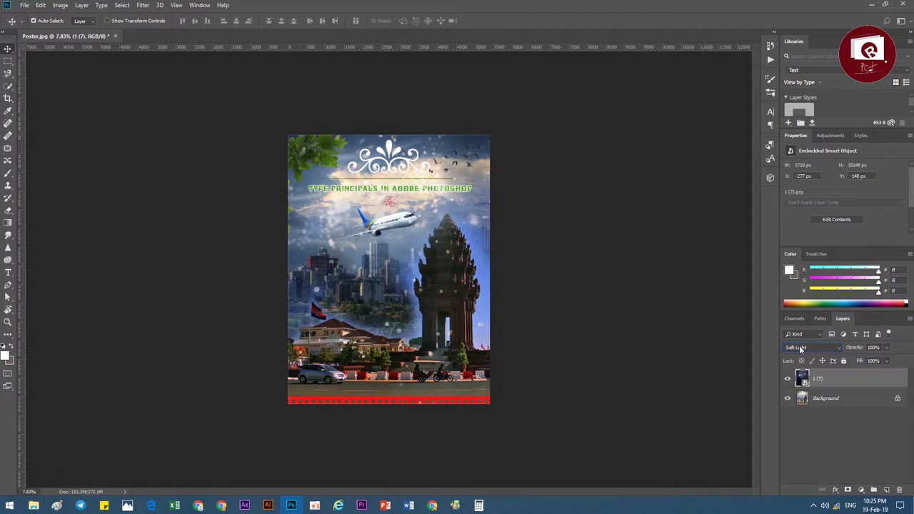
scroll(800, 349, down, 1)
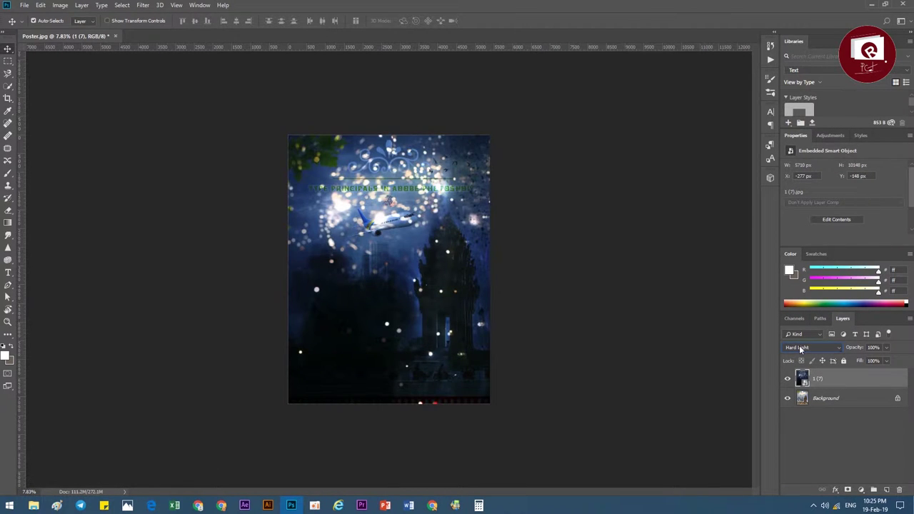
click(798, 348)
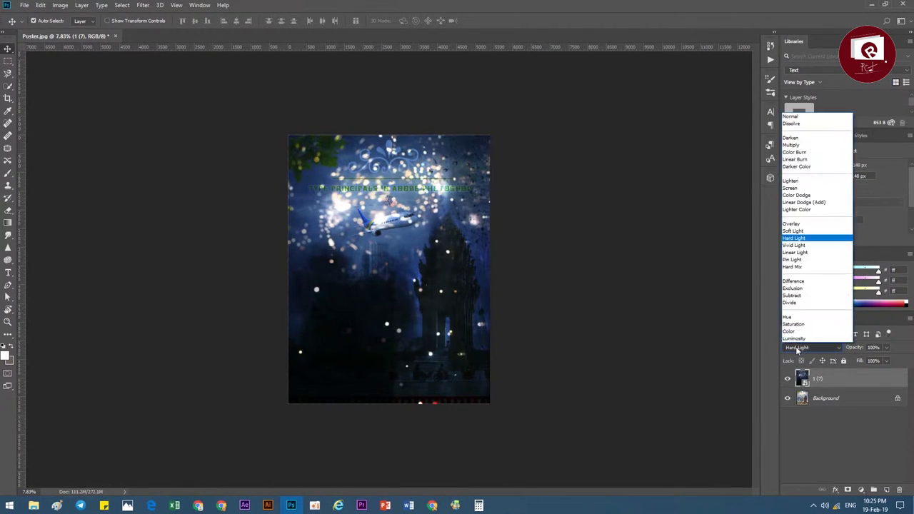
click(792, 339)
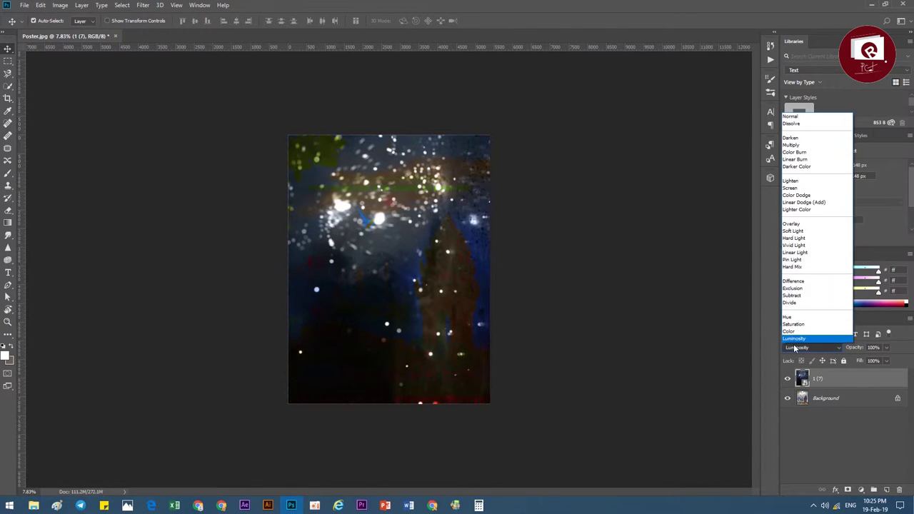
click(794, 347)
click(795, 330)
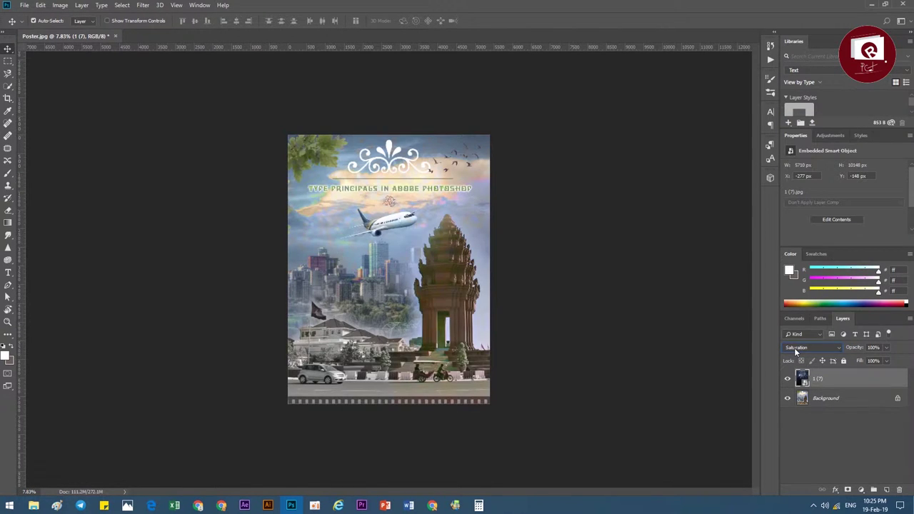
Lower the bokeh layer's opacity to 63%.
scroll(794, 348, up, 1)
scroll(794, 348, up, 1)
scroll(794, 347, up, 1)
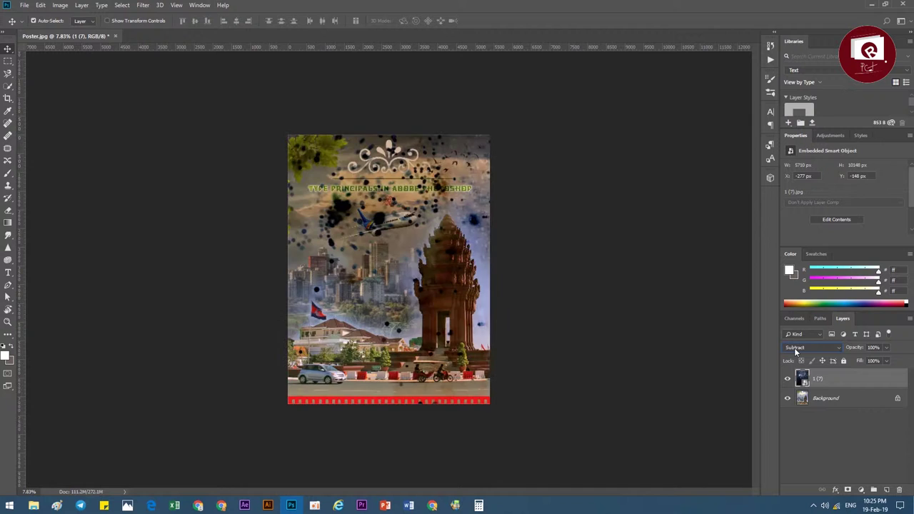
scroll(794, 348, up, 1)
scroll(794, 348, up, 1)
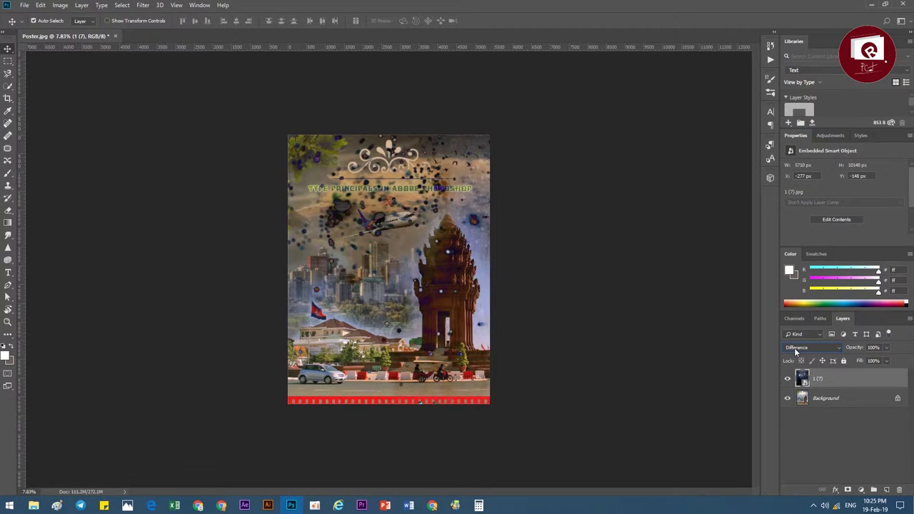
scroll(794, 348, up, 1)
scroll(794, 348, up, 1)
scroll(794, 348, up, 1)
scroll(794, 348, up, 2)
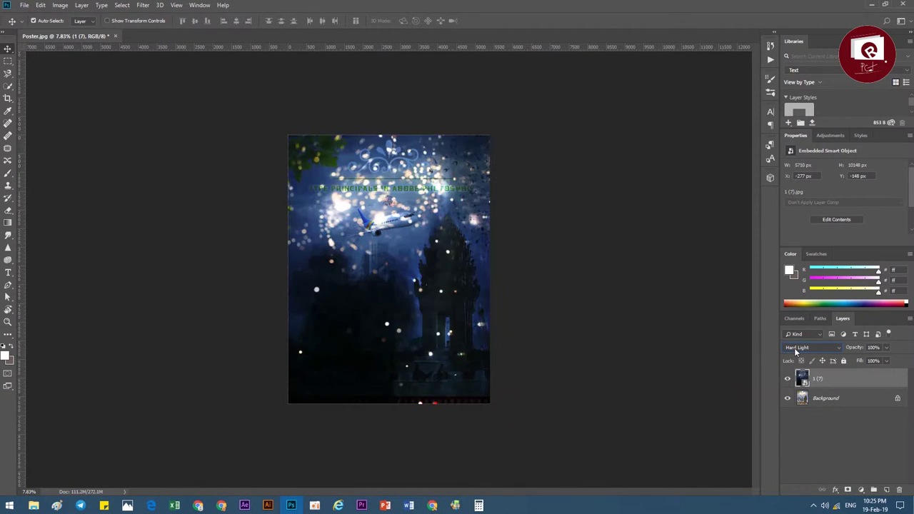
scroll(794, 347, up, 1)
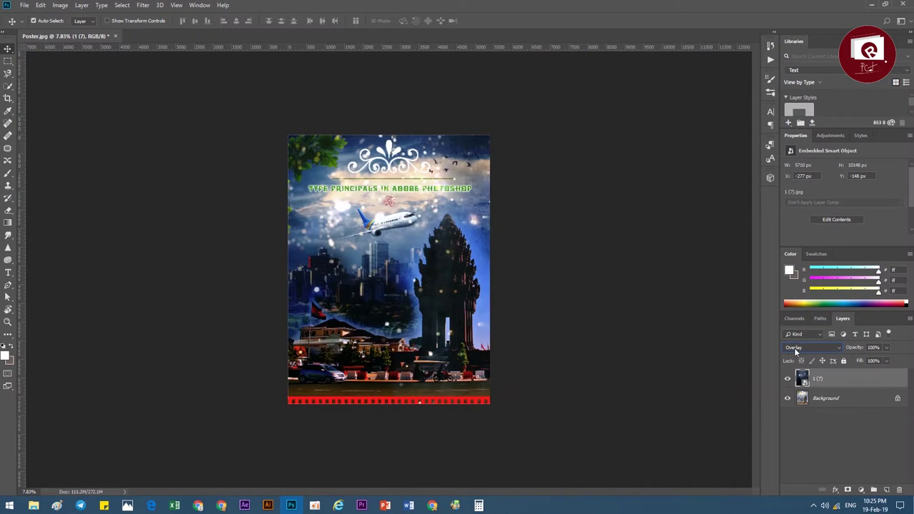
scroll(794, 347, up, 1)
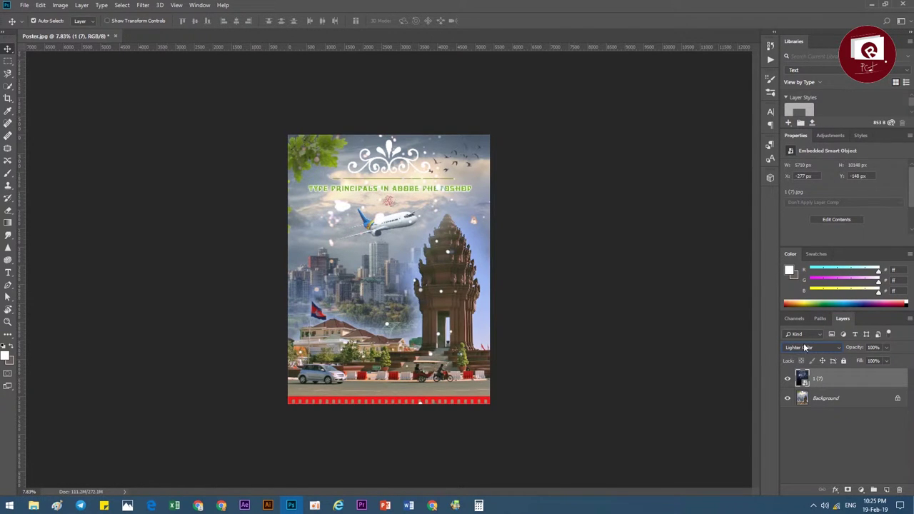
drag(859, 347, 841, 347)
Try Luminosity again on the bokeh layer and browse the blend-mode list.
click(822, 343)
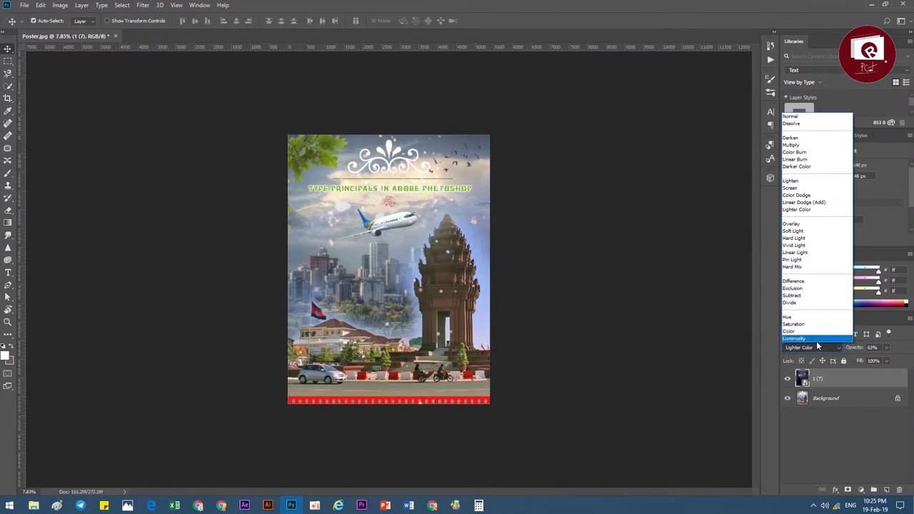
click(814, 342)
scroll(814, 347, up, 1)
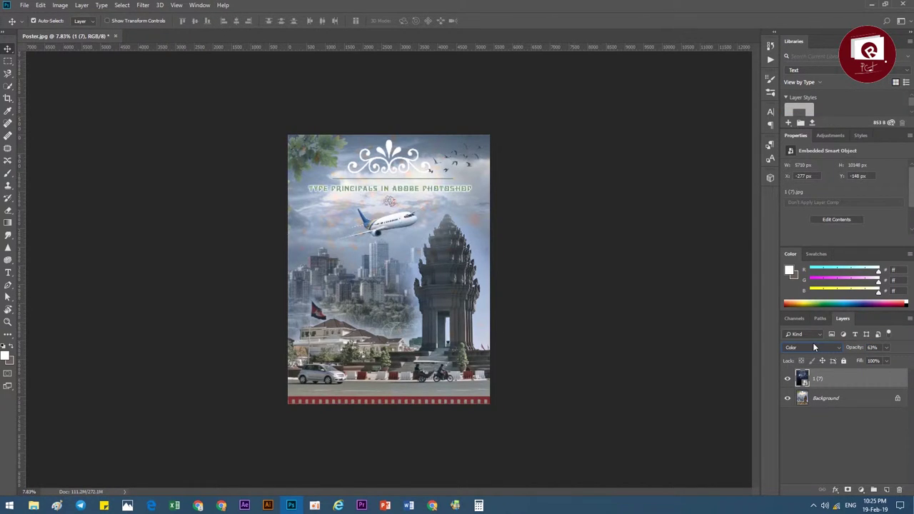
scroll(814, 347, up, 1)
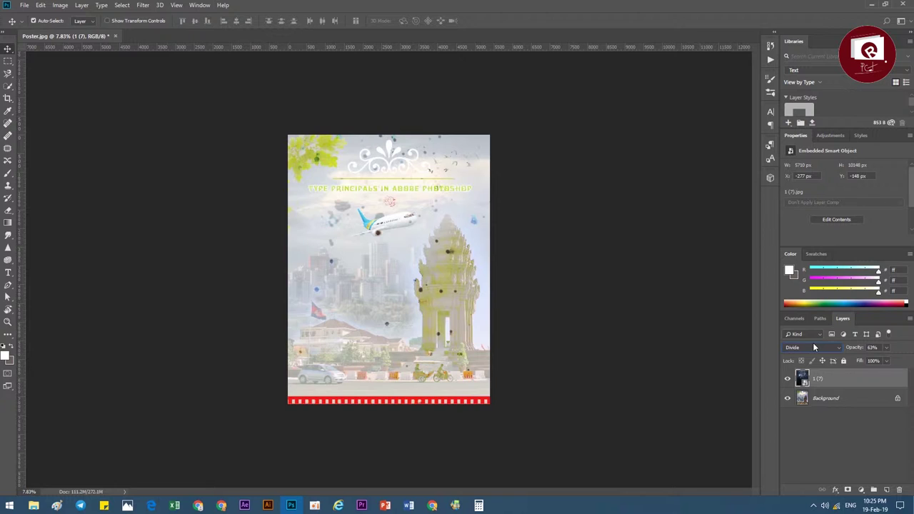
scroll(814, 347, down, 1)
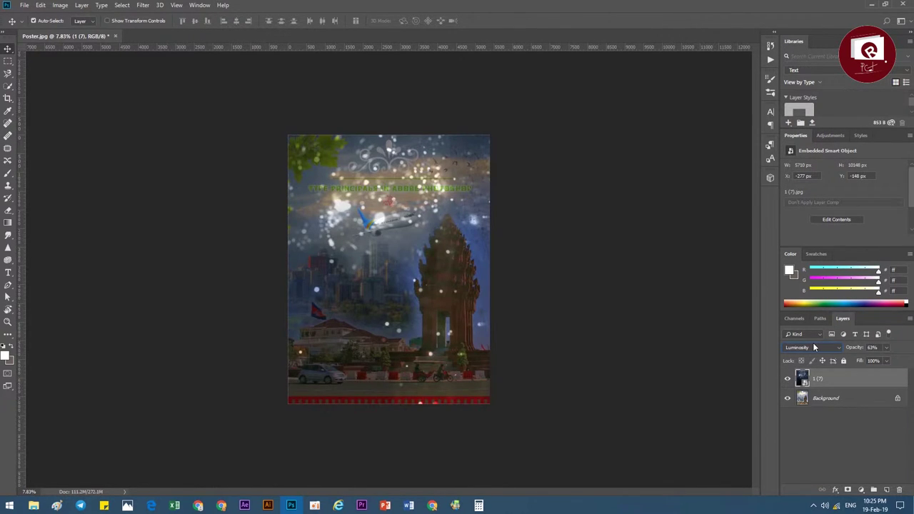
click(814, 347)
Set the bokeh layer to Lighter Color, add a 6.2 px Gaussian Blur, and set opacity to 33%.
click(796, 209)
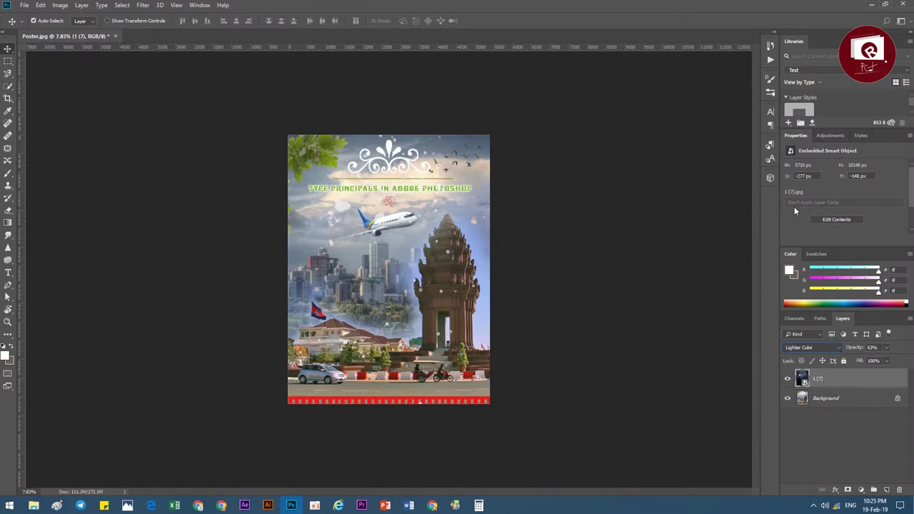
click(143, 6)
mouse_move(148, 114)
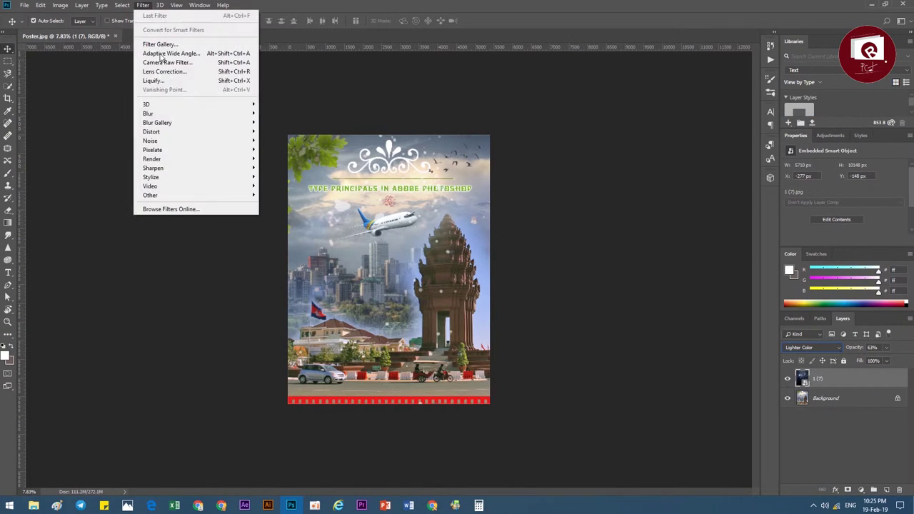
click(286, 150)
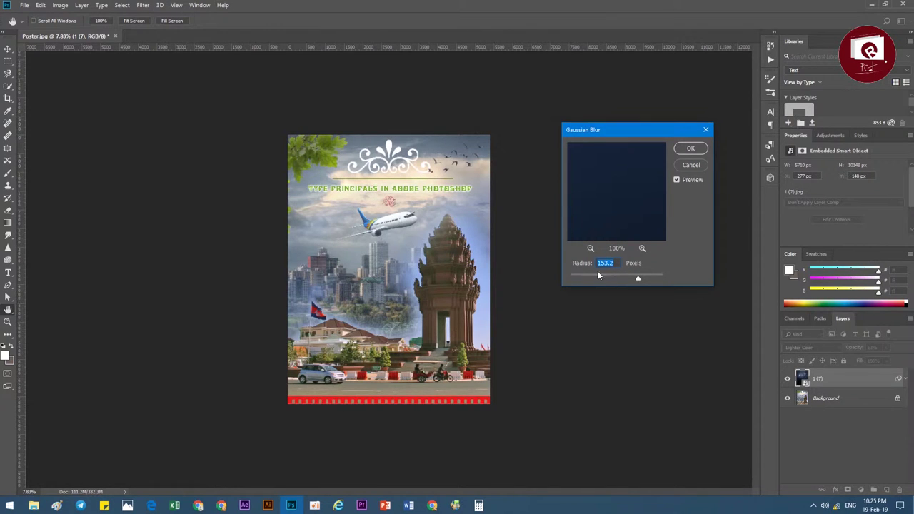
mouse_move(608, 277)
mouse_down()
mouse_move(599, 279)
mouse_move(619, 278)
mouse_up()
key(Return)
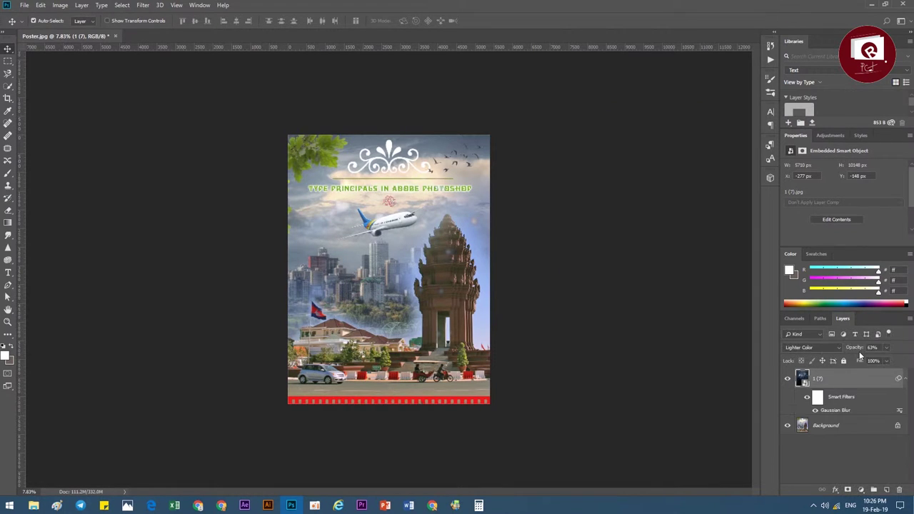
drag(859, 351, 756, 328)
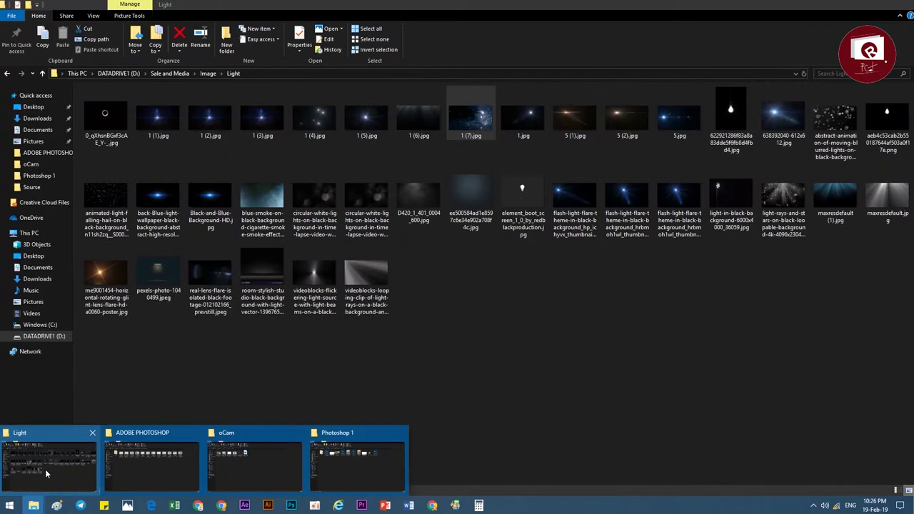
Drag the videoblocks light-rays JPG from the Light folder onto the poster.
click(45, 469)
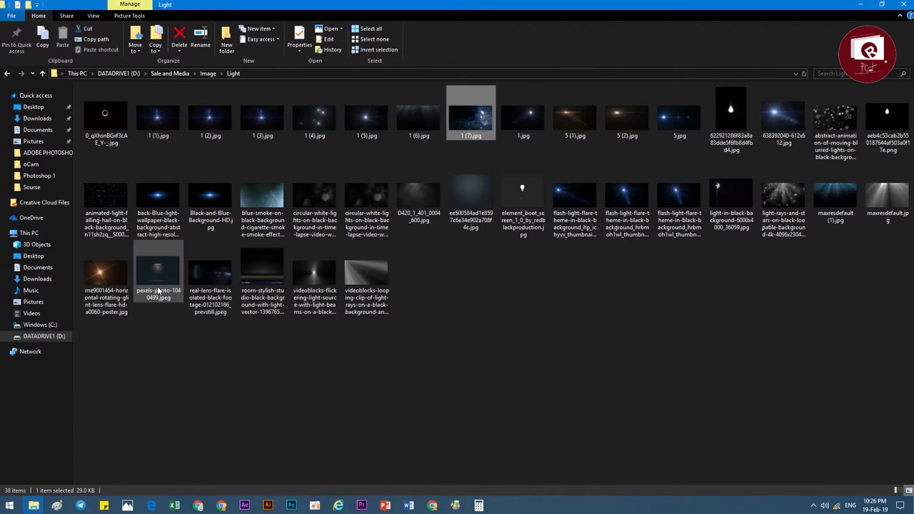
drag(366, 275, 291, 505)
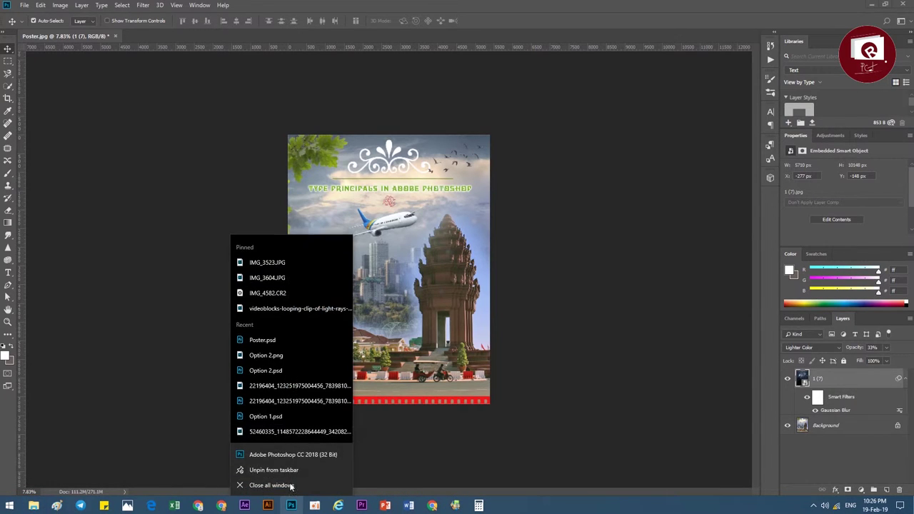
click(33, 468)
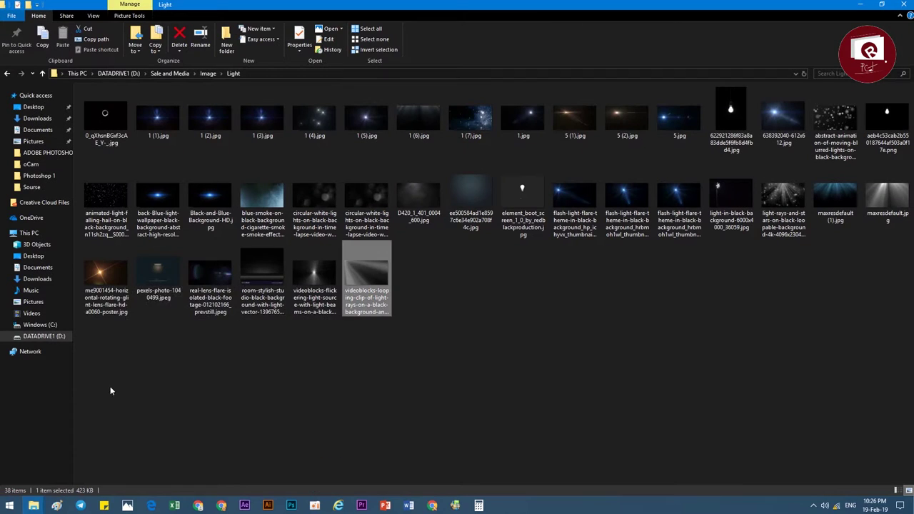
mouse_move(368, 286)
mouse_down()
mouse_move(310, 484)
mouse_move(397, 334)
mouse_up()
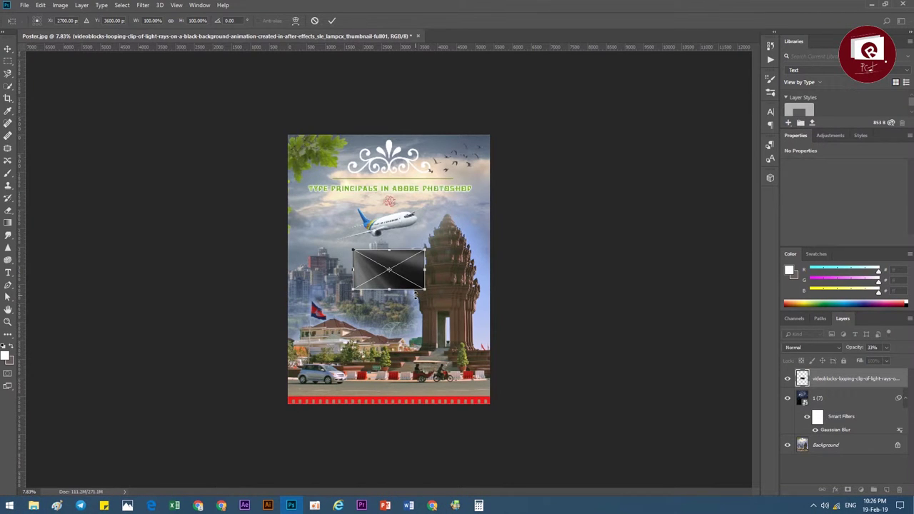
Enlarge the light-rays image to about 685%, flip it horizontally, and shift it left.
drag(426, 288, 623, 431)
right_click(469, 276)
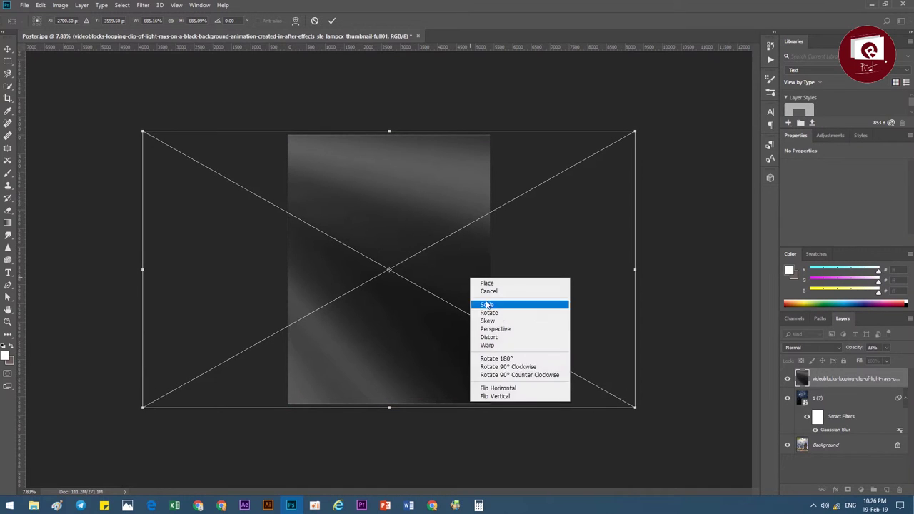
click(500, 387)
mouse_move(449, 288)
mouse_down()
mouse_move(312, 290)
mouse_move(317, 282)
mouse_up()
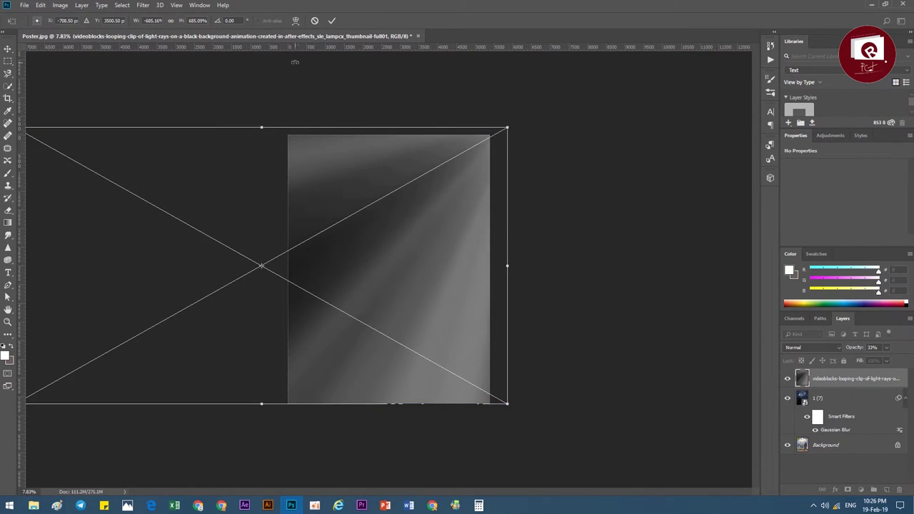
Try the Pin Light, Soft Light and Overlay blend modes on the light-rays layer.
click(811, 347)
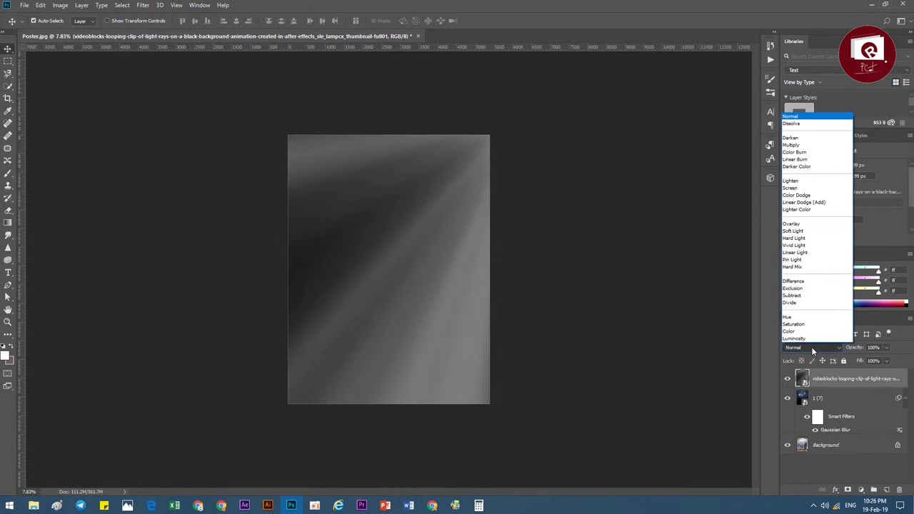
click(798, 260)
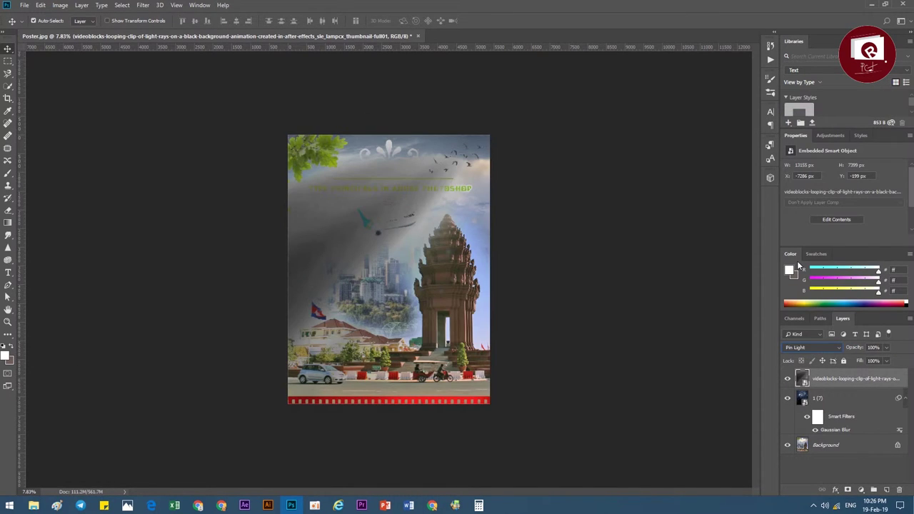
click(811, 347)
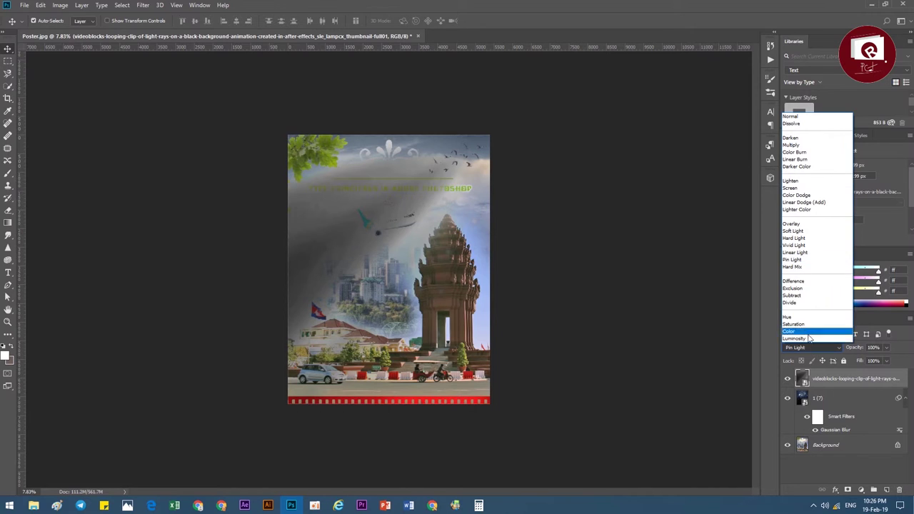
click(792, 230)
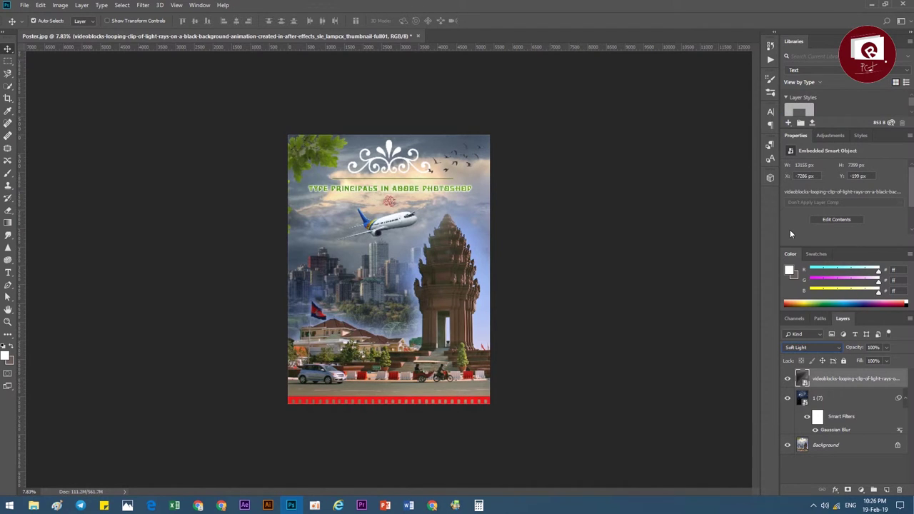
click(814, 347)
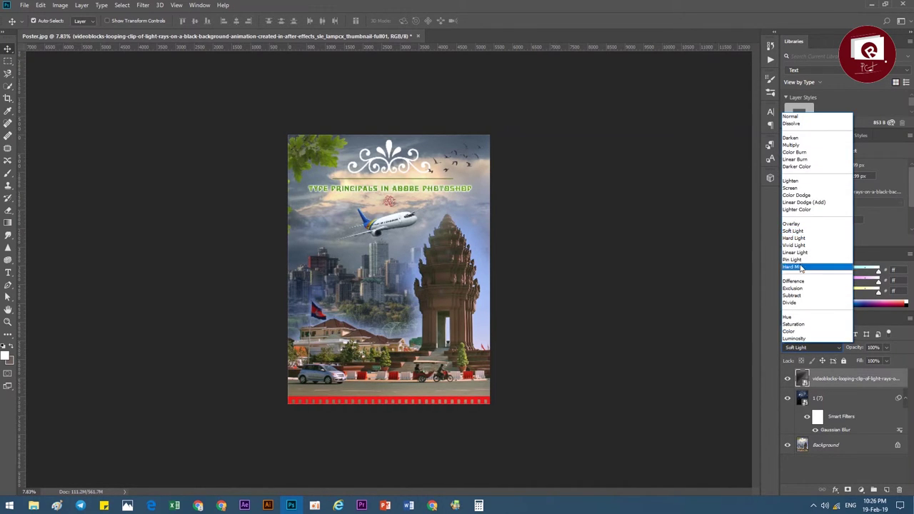
click(791, 223)
Set the light-rays layer to Lighten at 95% opacity.
click(807, 347)
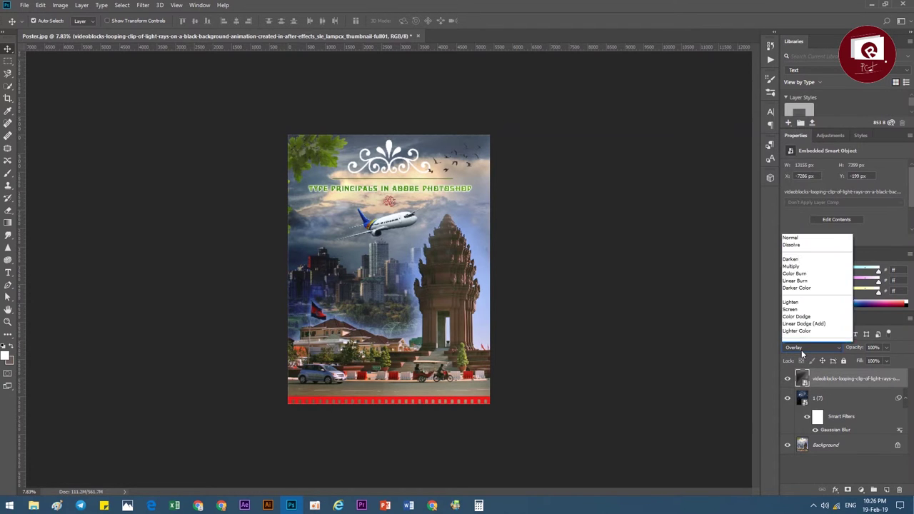
click(794, 182)
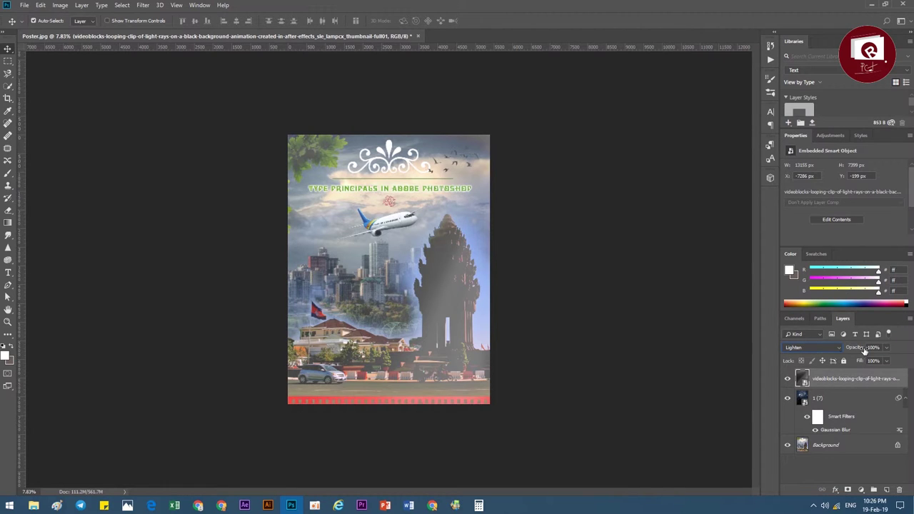
mouse_move(862, 349)
mouse_down()
mouse_move(840, 349)
mouse_move(859, 349)
mouse_up()
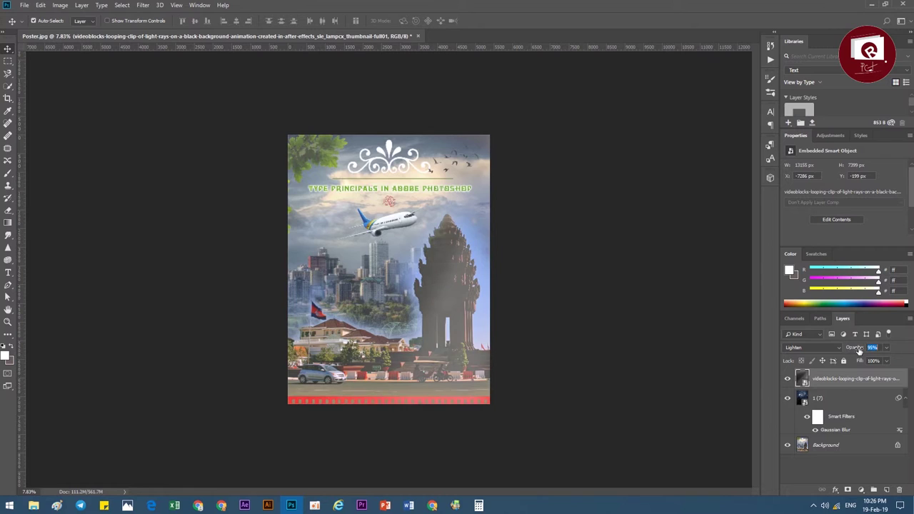
key(Return)
Switch to PowerPoint's slide 28, Blending modes in Adobe Photoshop.
click(385, 506)
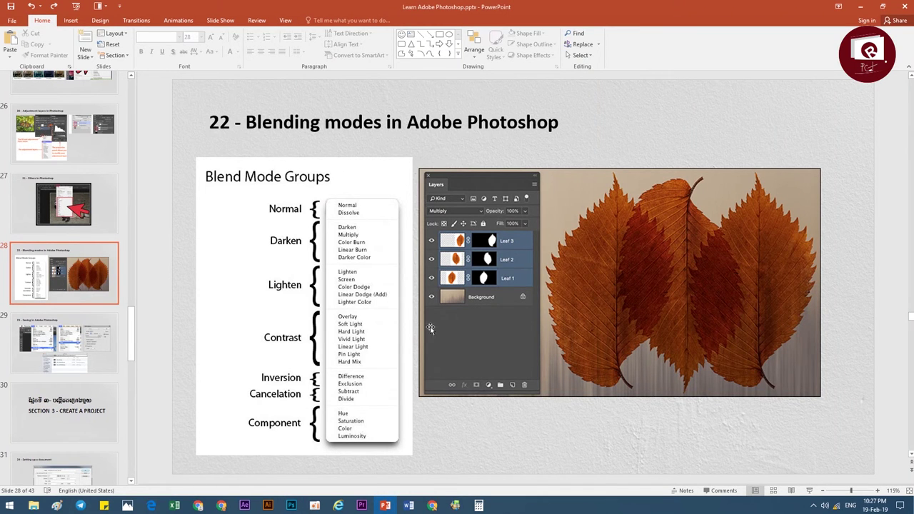